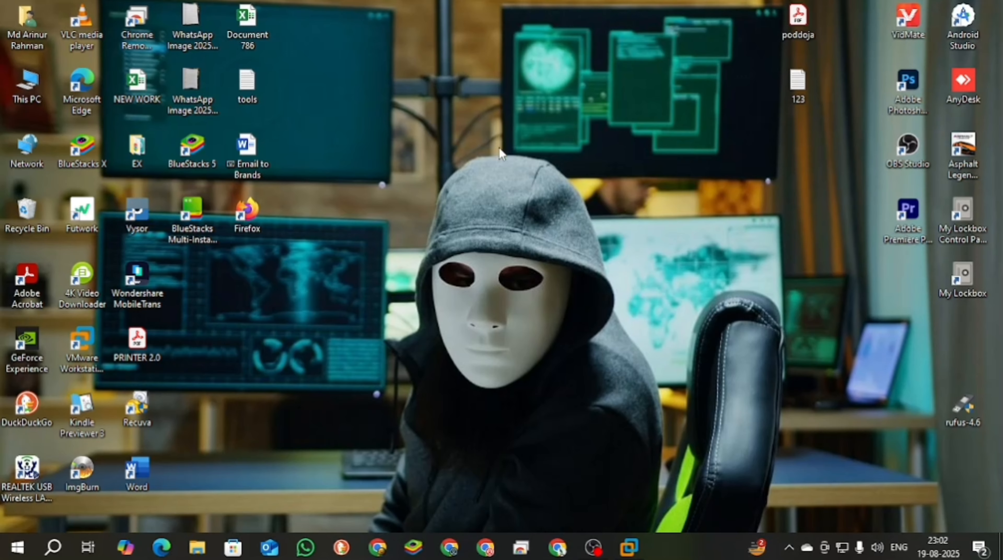
right_click(500, 147)
click(526, 189)
right_click(487, 178)
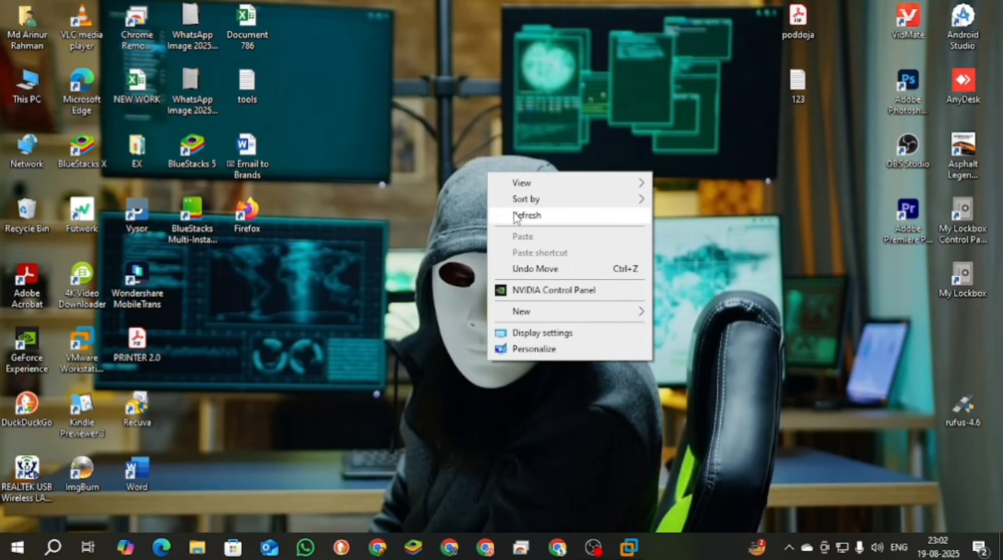
click(526, 215)
right_click(491, 164)
click(525, 208)
right_click(499, 148)
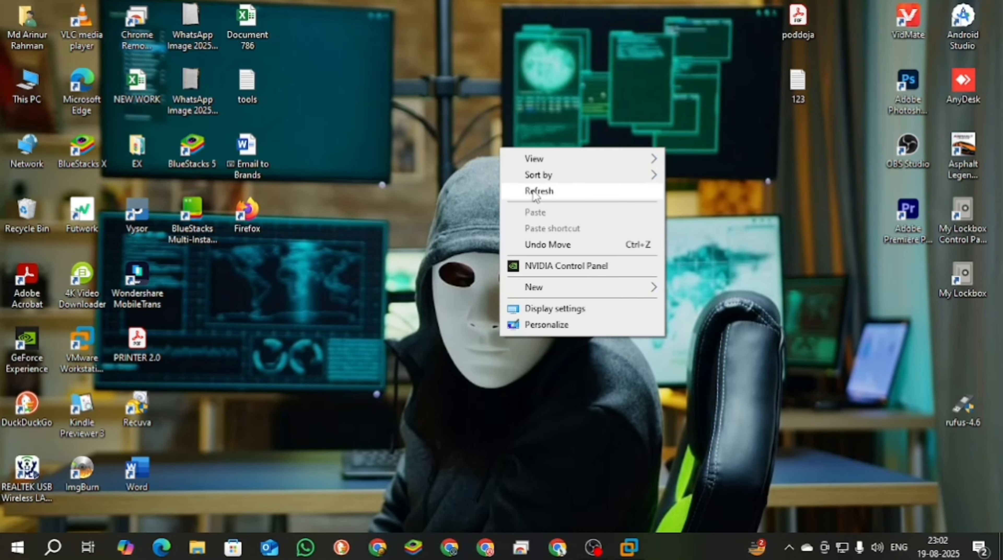
click(534, 196)
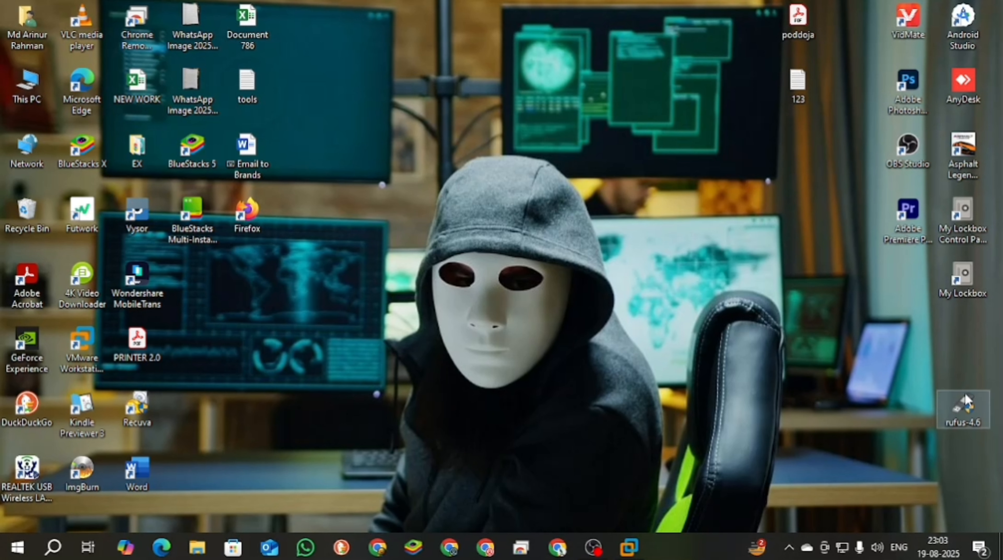
- Move the rufus-4.6 icon to an empty spot on the desktop, closer to the centre
click(965, 406)
drag(963, 406, 835, 293)
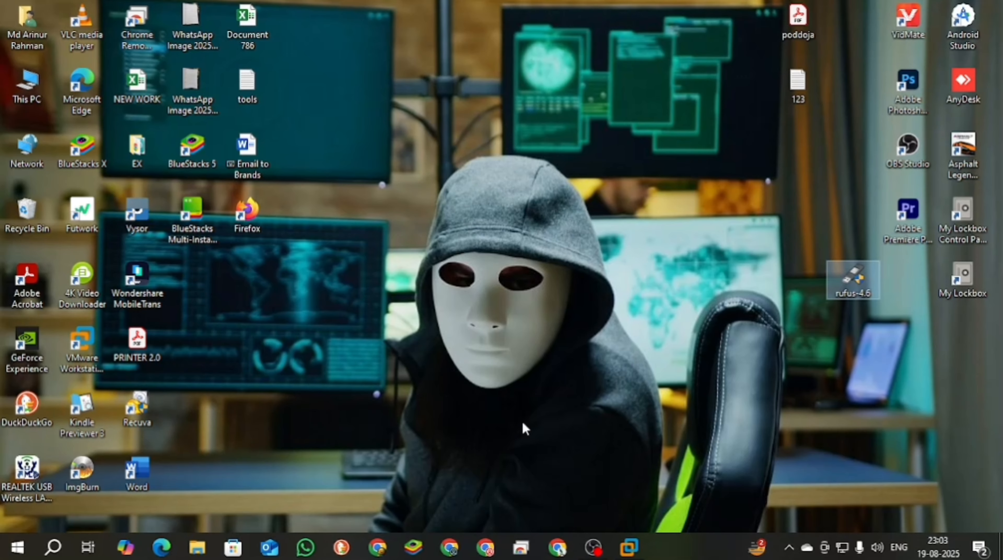
- Switch to the Windows 10 x64 guest in VMware Workstation and examine the drives listed in its This PC
click(632, 548)
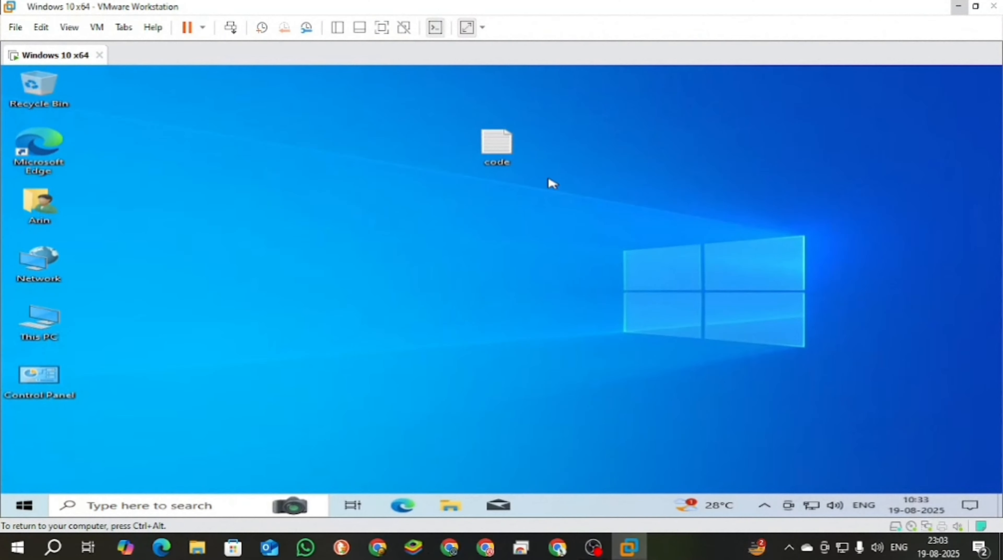
double_click(47, 330)
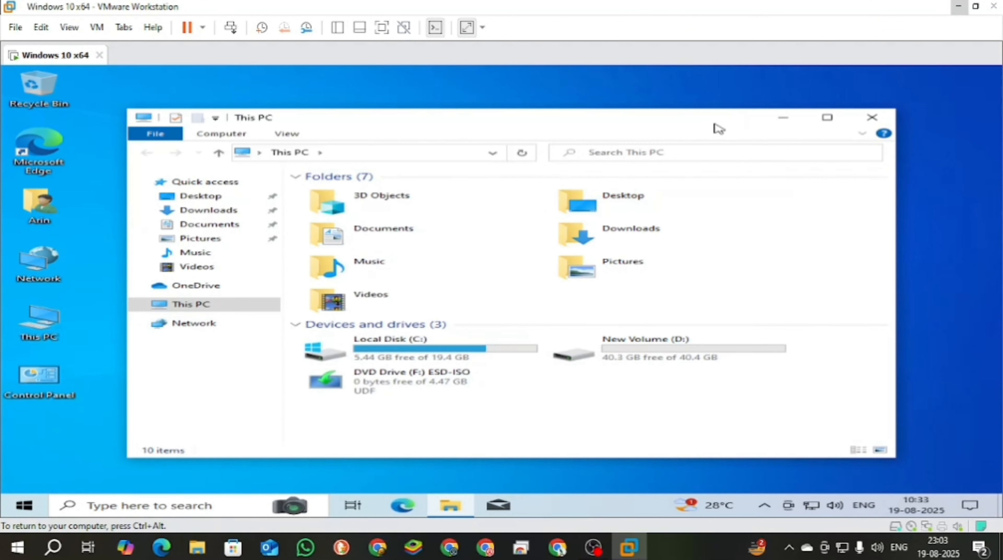
drag(720, 126, 654, 88)
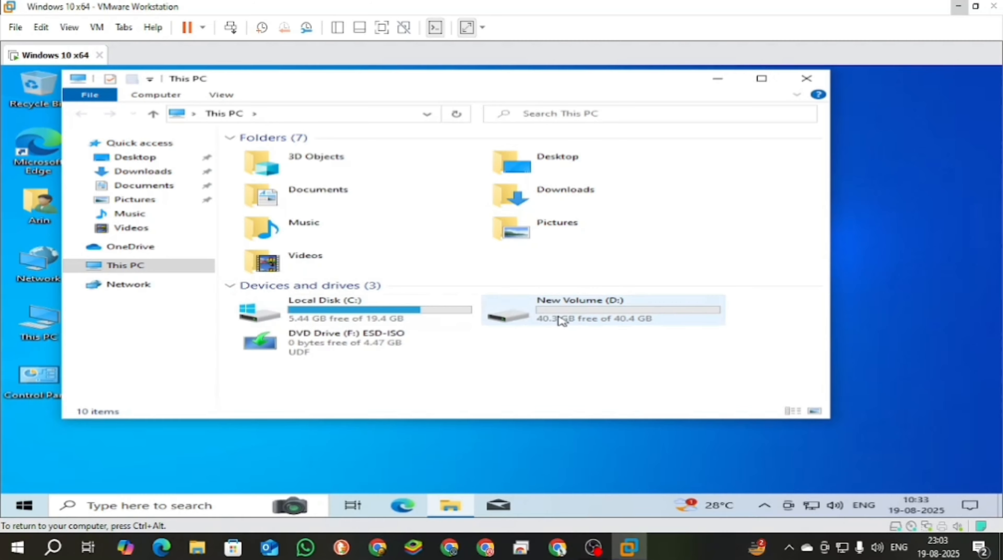
click(807, 79)
- Shut down Windows inside the Windows 10 x64 virtual machine
right_click(80, 53)
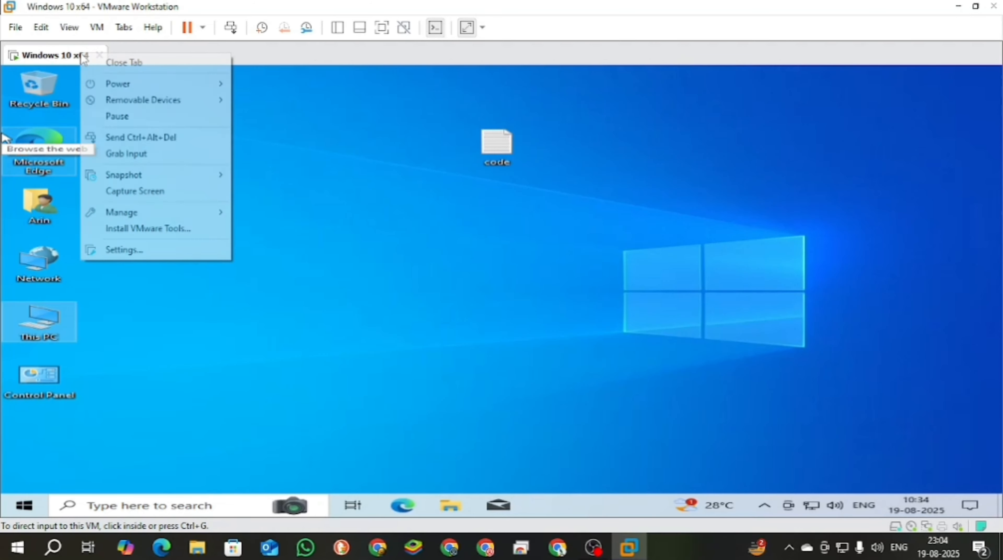
click(396, 177)
click(24, 505)
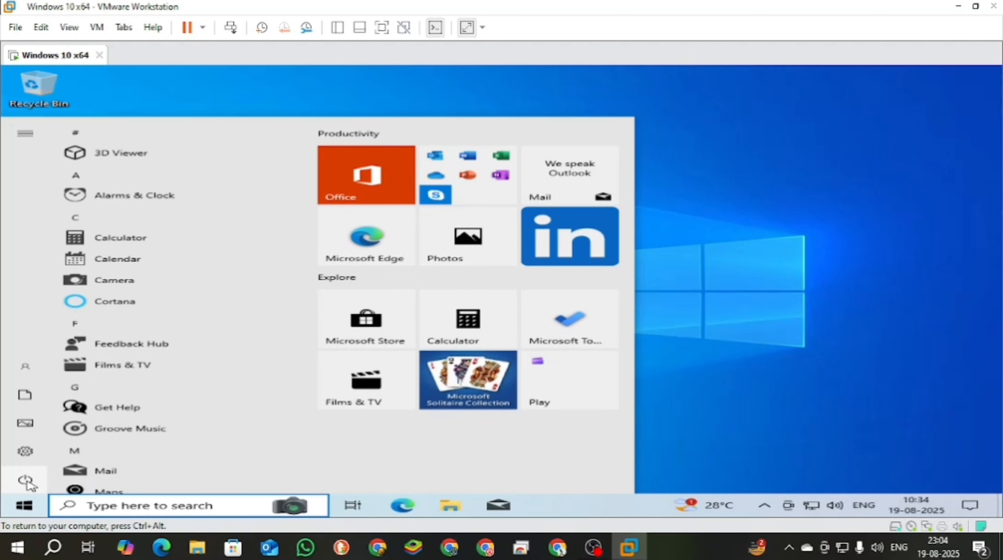
click(27, 481)
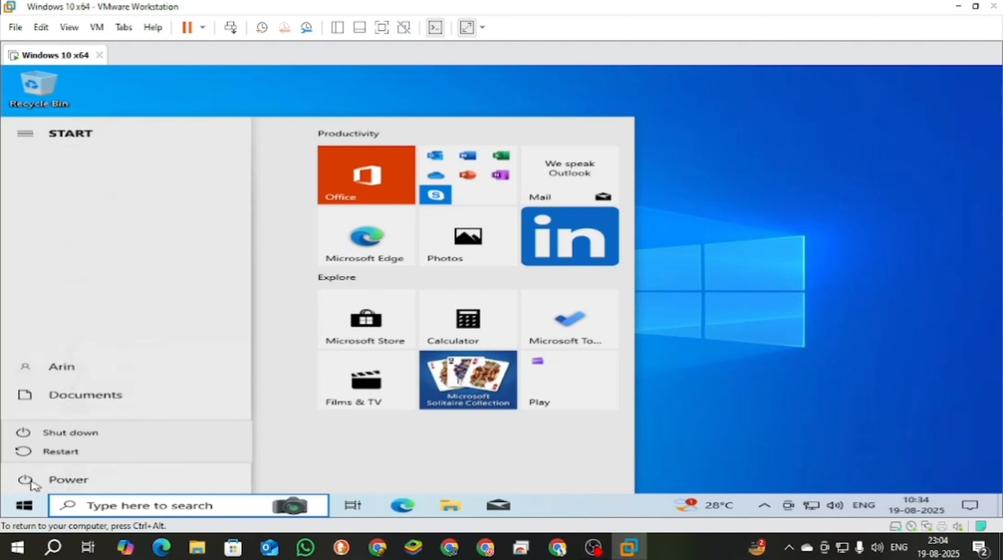
click(86, 432)
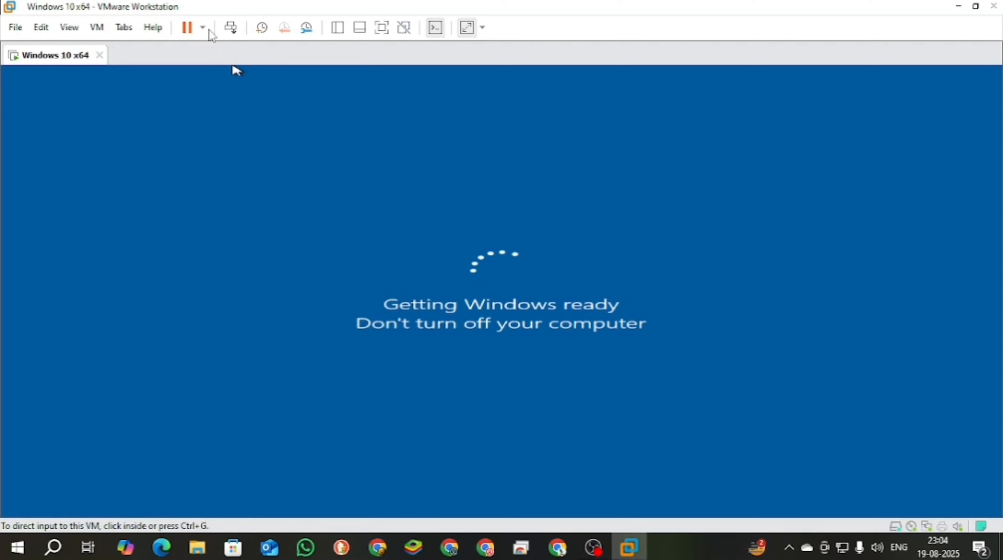
click(202, 28)
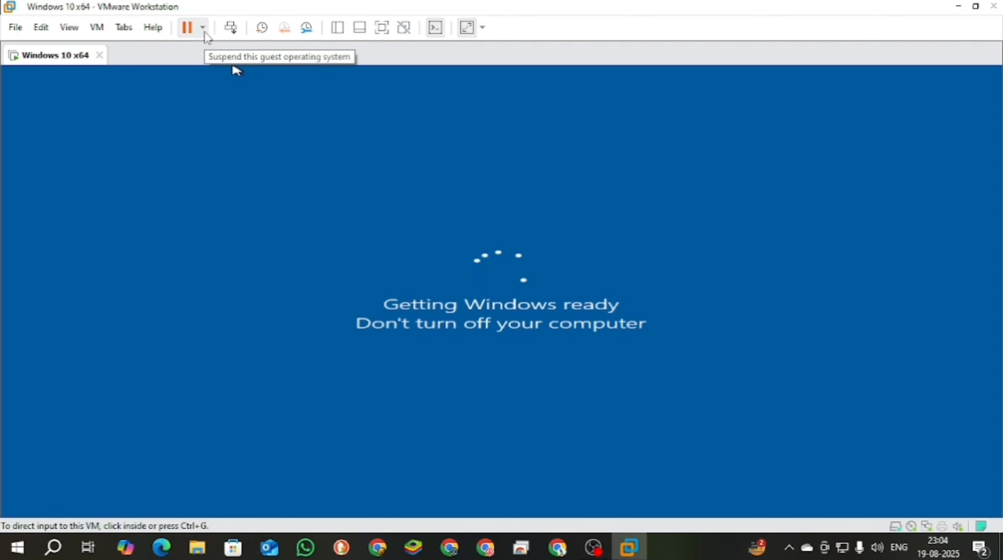
click(665, 233)
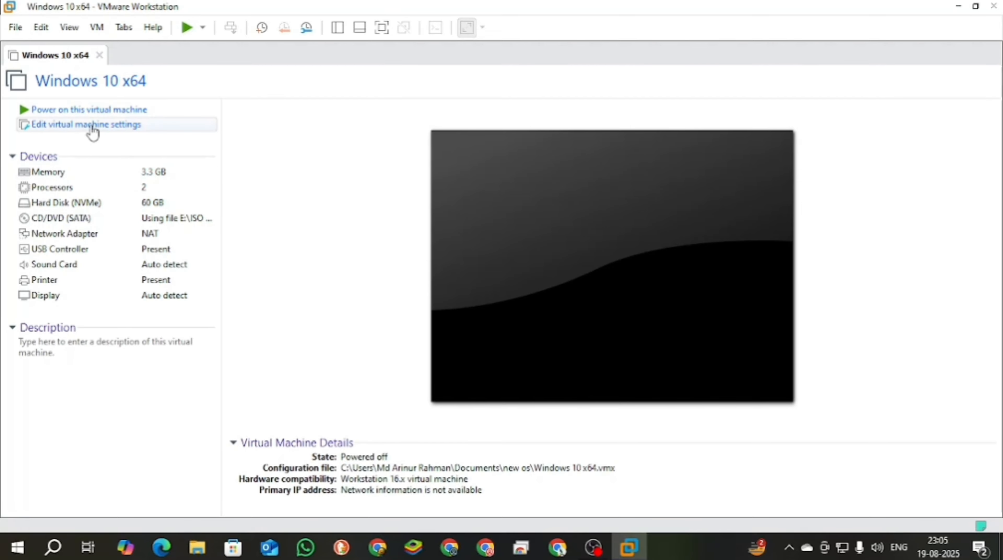
- Set the virtual machine's CD/DVD (SATA) drive to use the ISO image kali-linux-2023.1-installer-amd64 from the ISO File folder
click(103, 126)
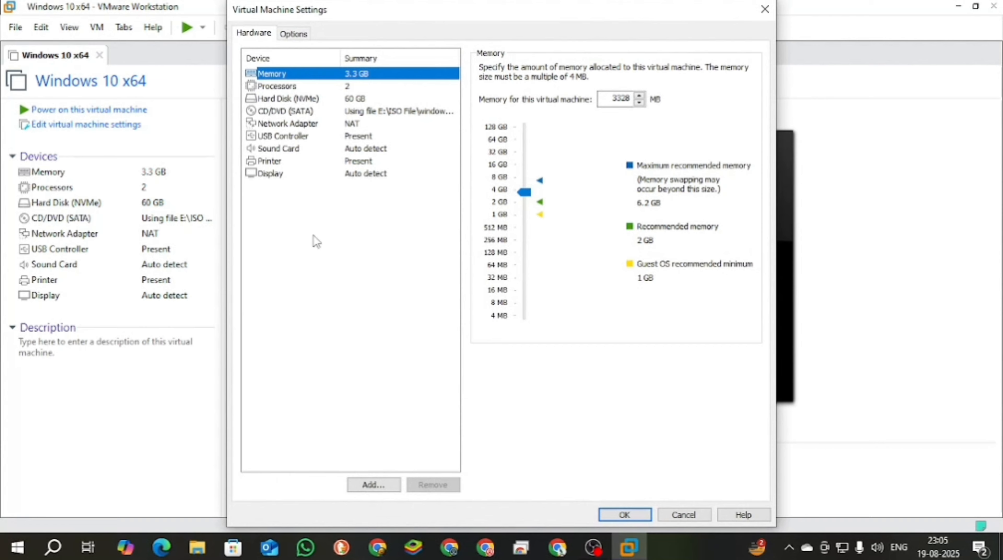
click(369, 111)
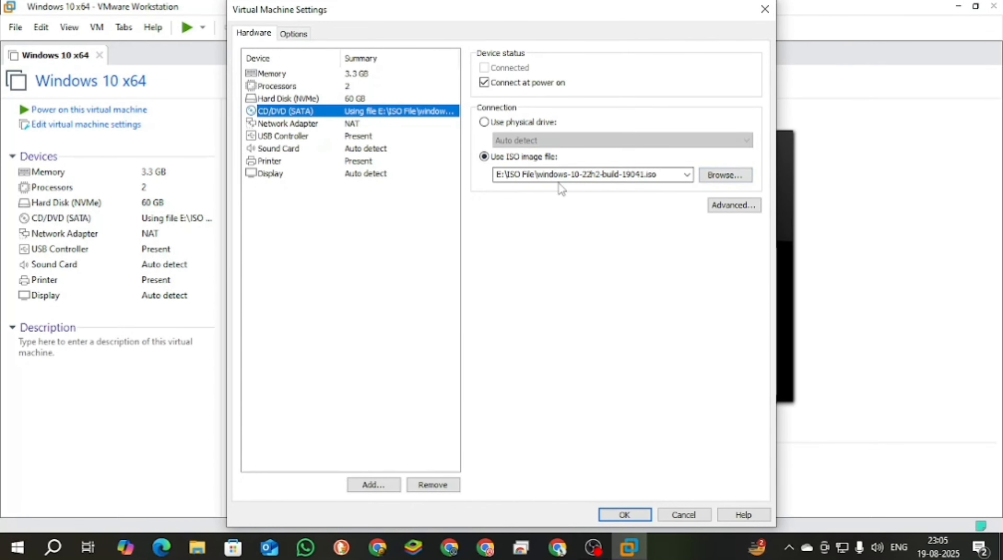
click(737, 175)
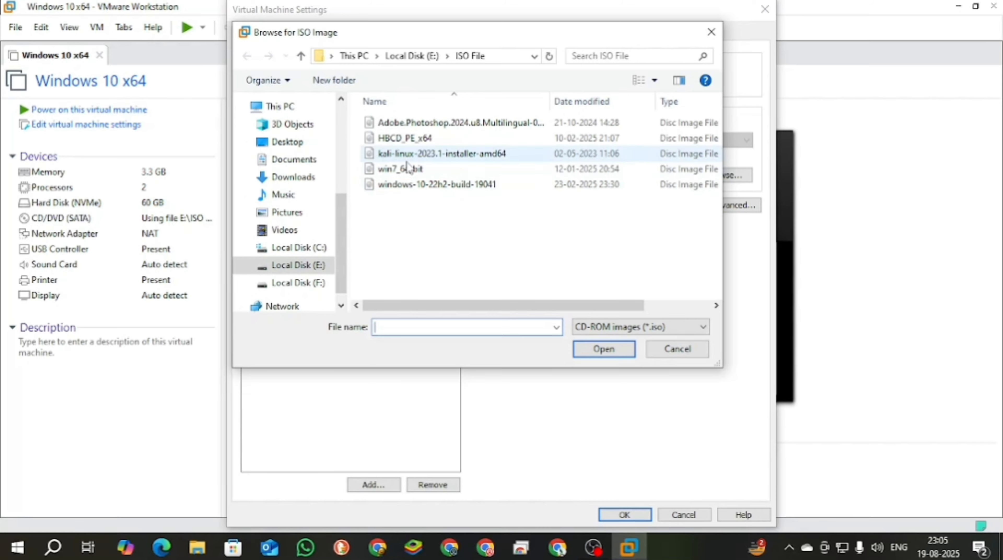
click(459, 156)
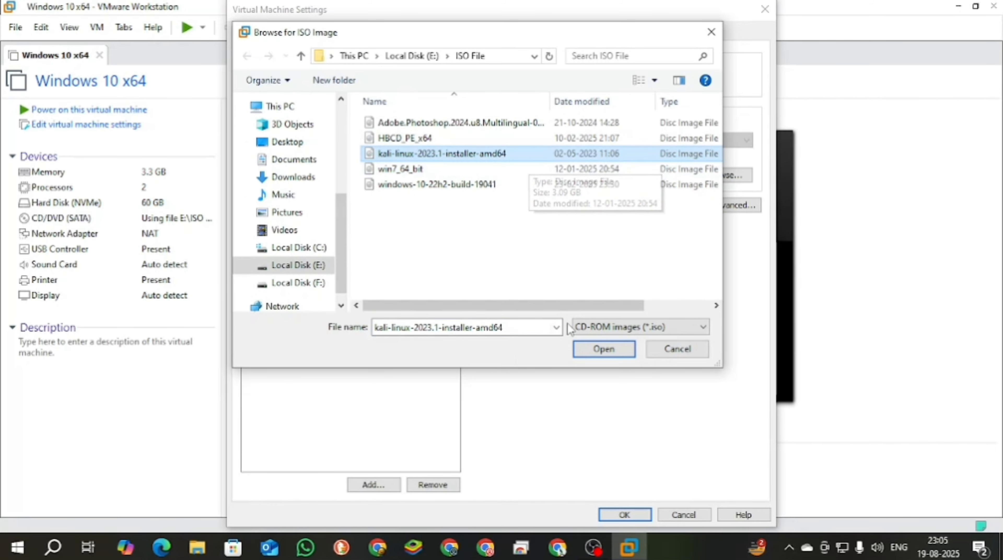
click(607, 352)
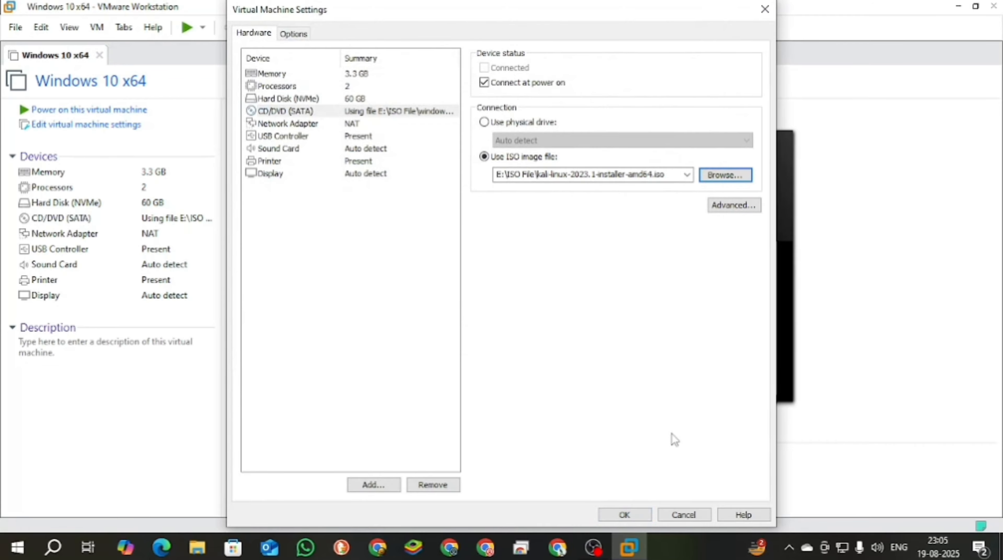
click(628, 515)
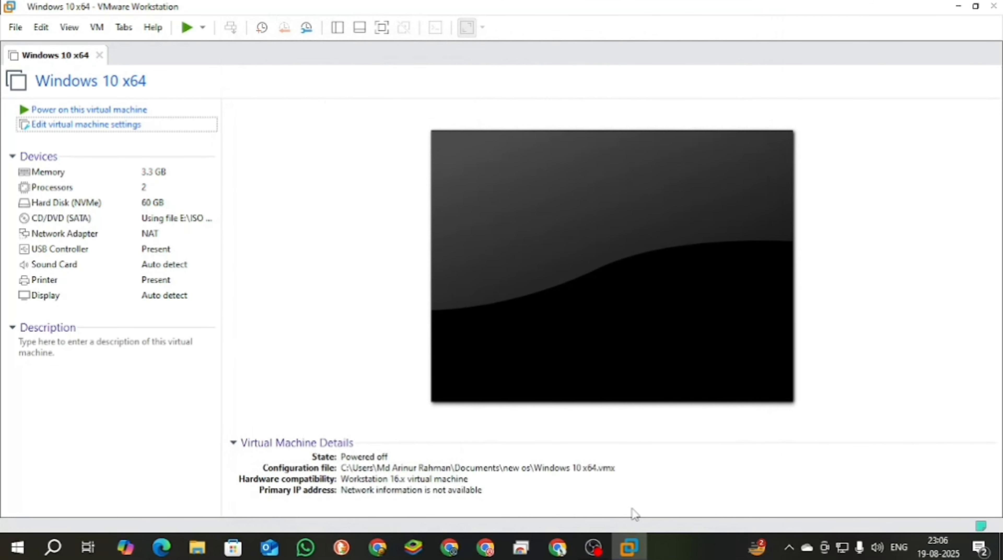
- Power on the virtual machine to its boot manager and boot from EFI VMware Virtual SATA CDROM Drive (1.0)
click(206, 29)
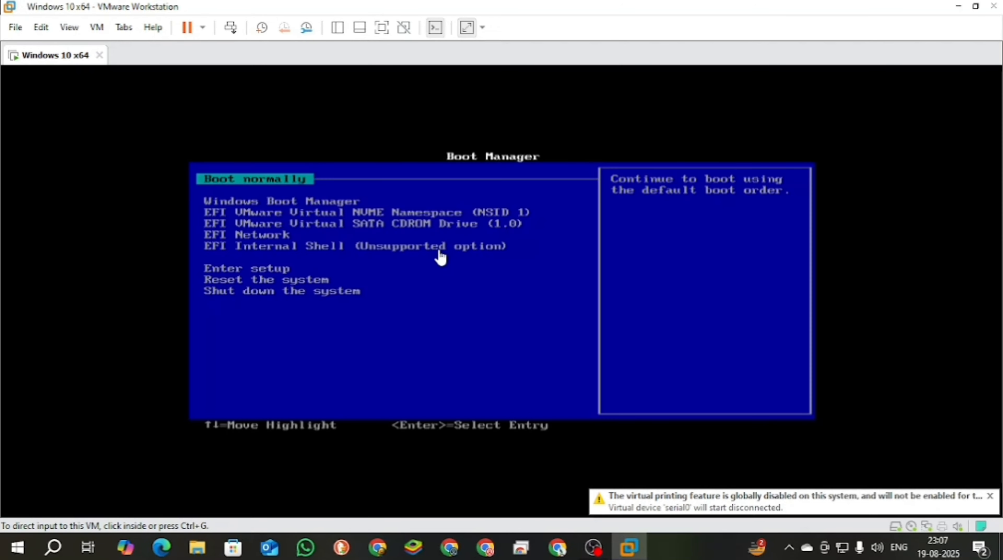
click(446, 293)
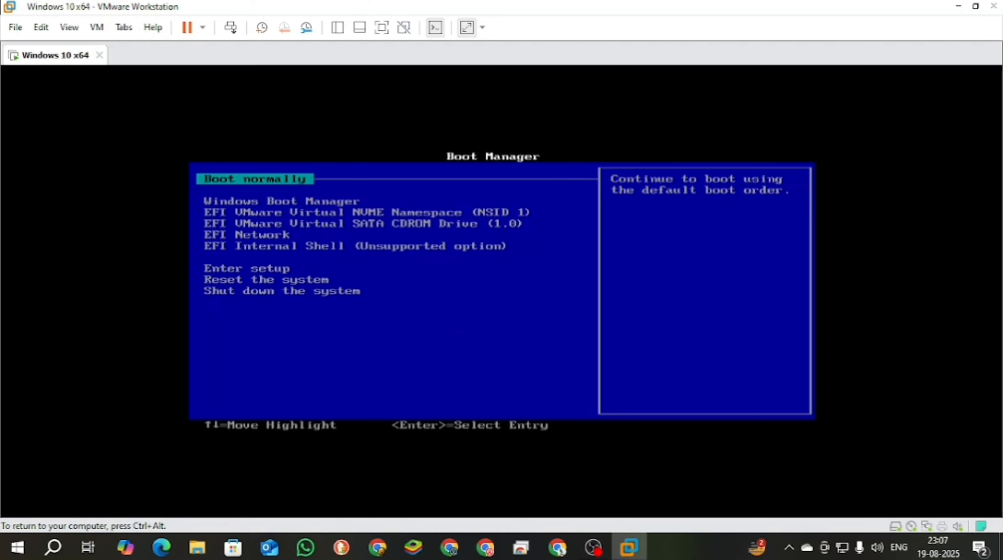
key(Down)
key(Down)
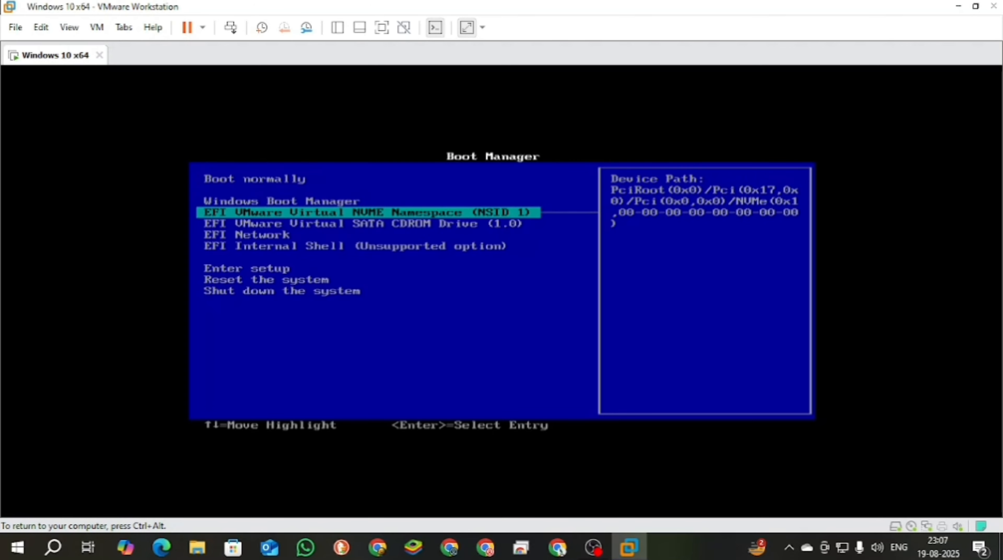
key(Down)
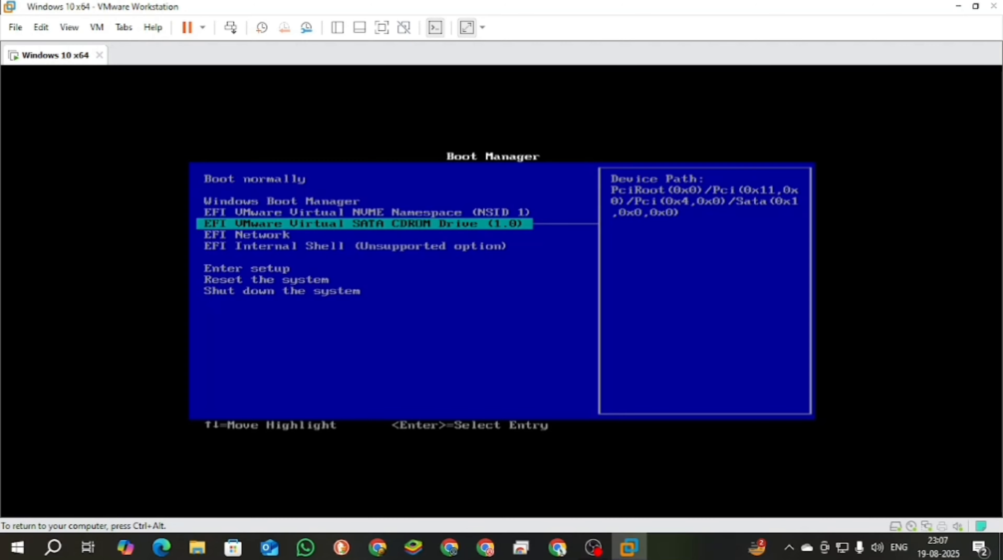
key(Return)
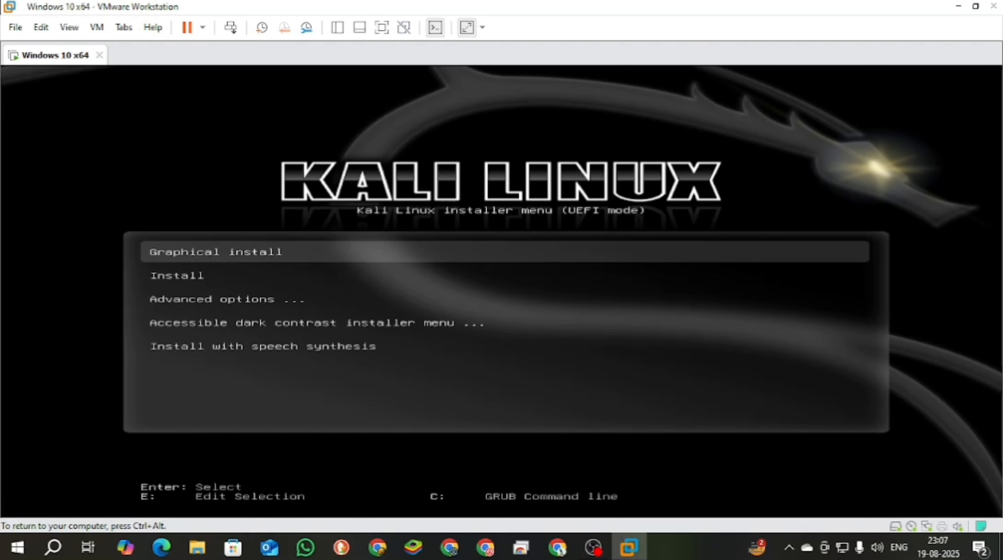
- Start the Graphical install from the Kali Linux installer menu
key(Down)
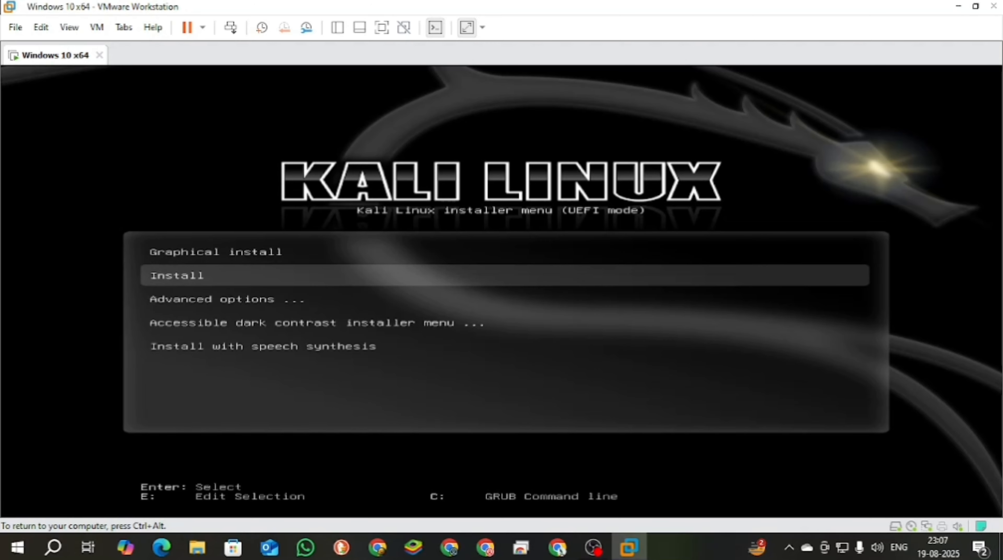
key(Up)
key(Return)
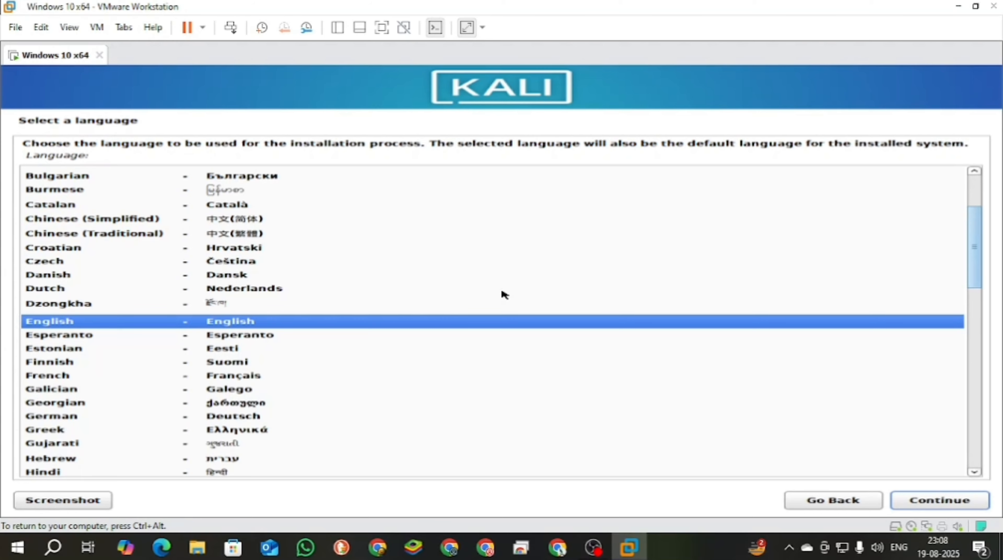
- Accept English as the installation language and set the location to India
key(Return)
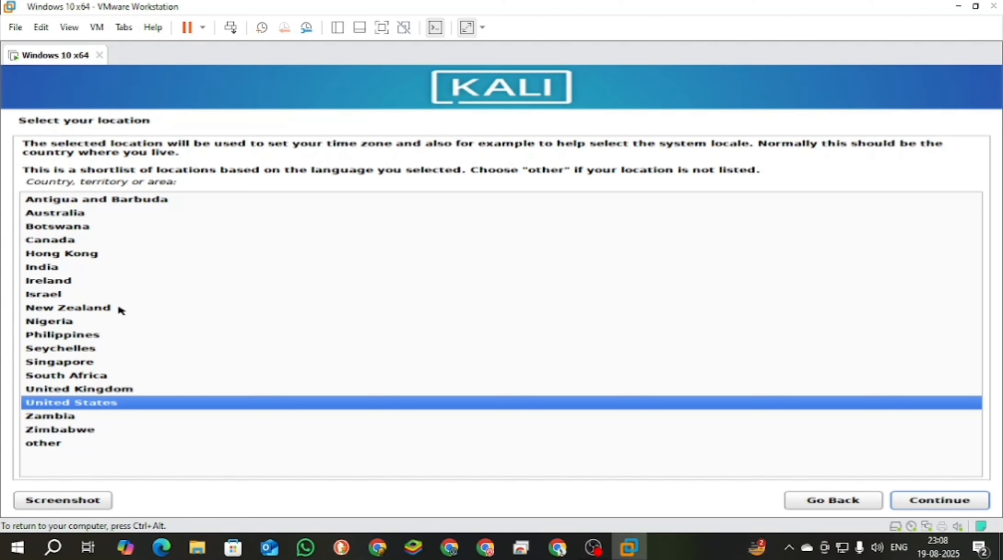
click(45, 270)
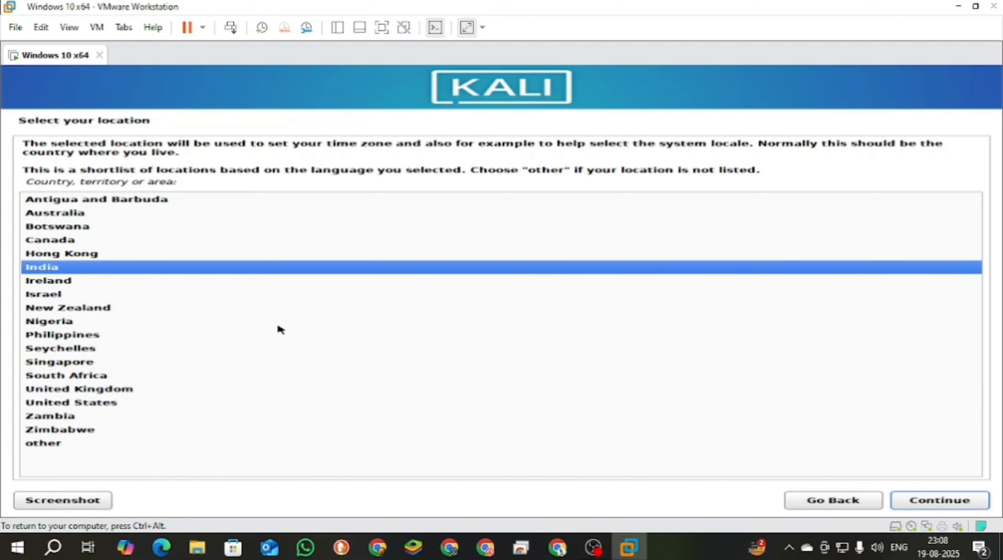
click(953, 506)
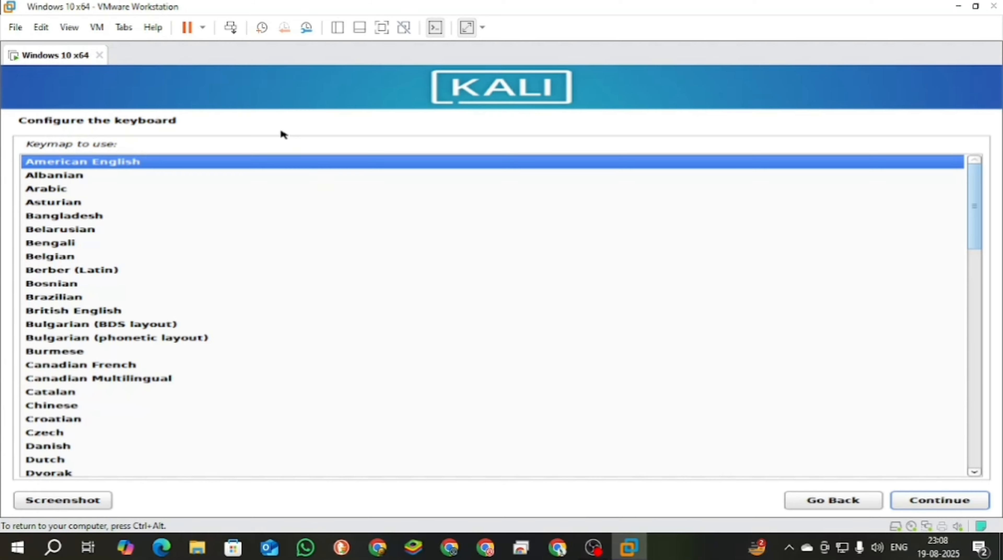
- Show the virtual machine in full screen and accept the American English keymap
click(382, 28)
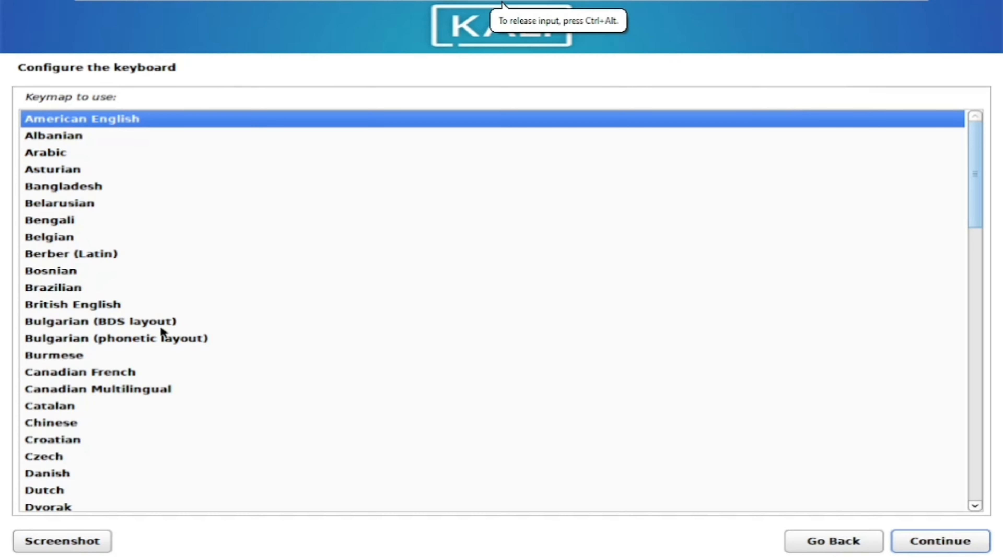
scroll(161, 329, down, 6)
scroll(135, 121, up, 6)
key(Return)
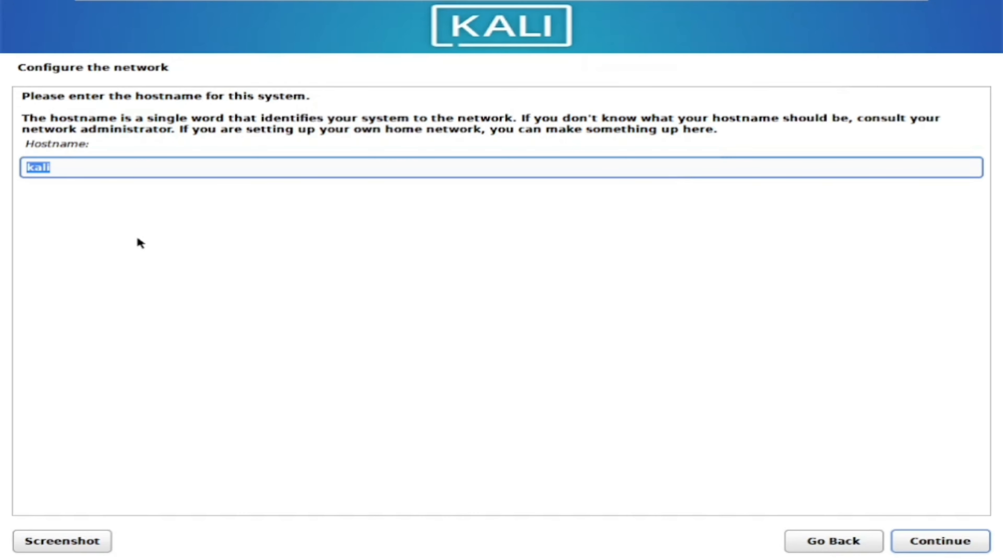
- Accept kali as the hostname and set the domain name to "in"
key(Return)
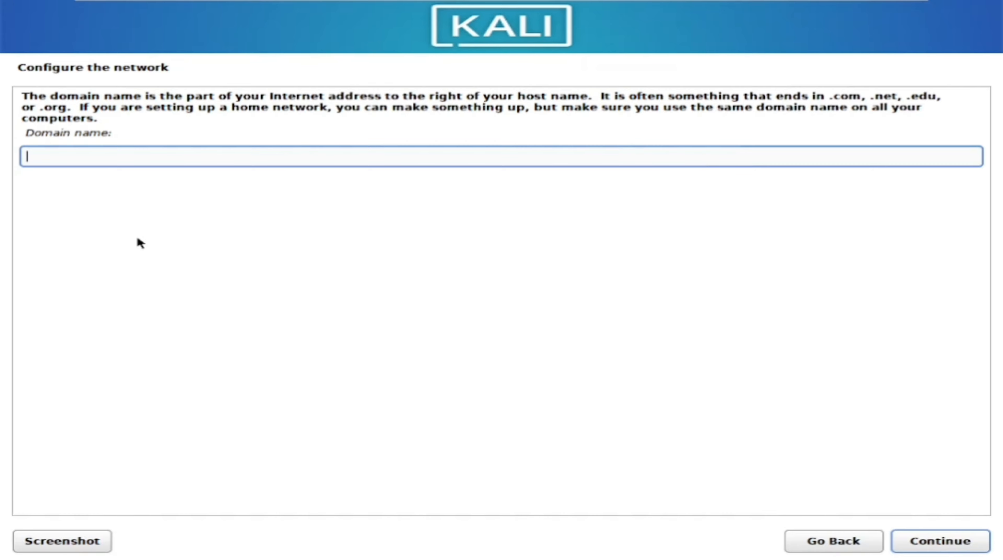
text(in)
key(Return)
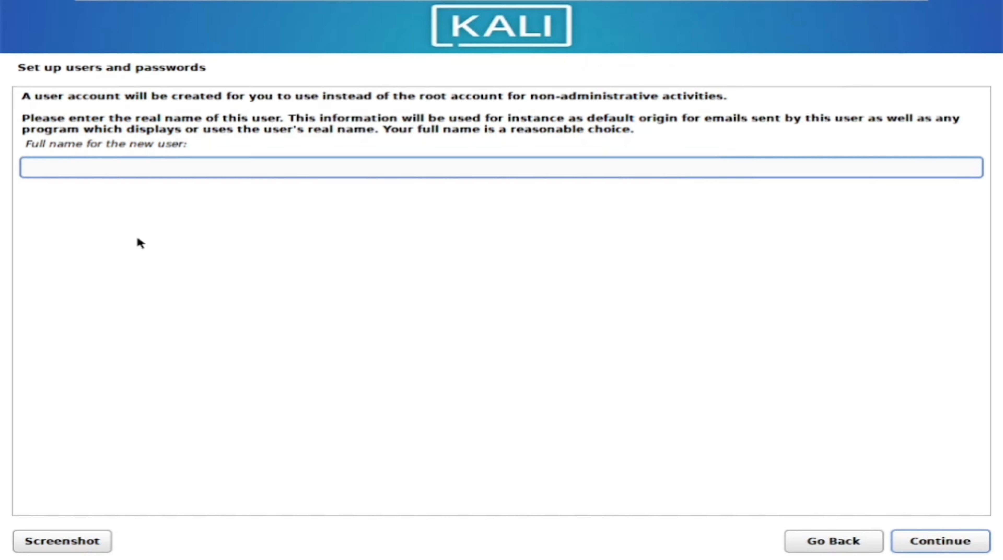
- Enter the new user's full name and accept the suggested account username
text(Arinur Rahman)
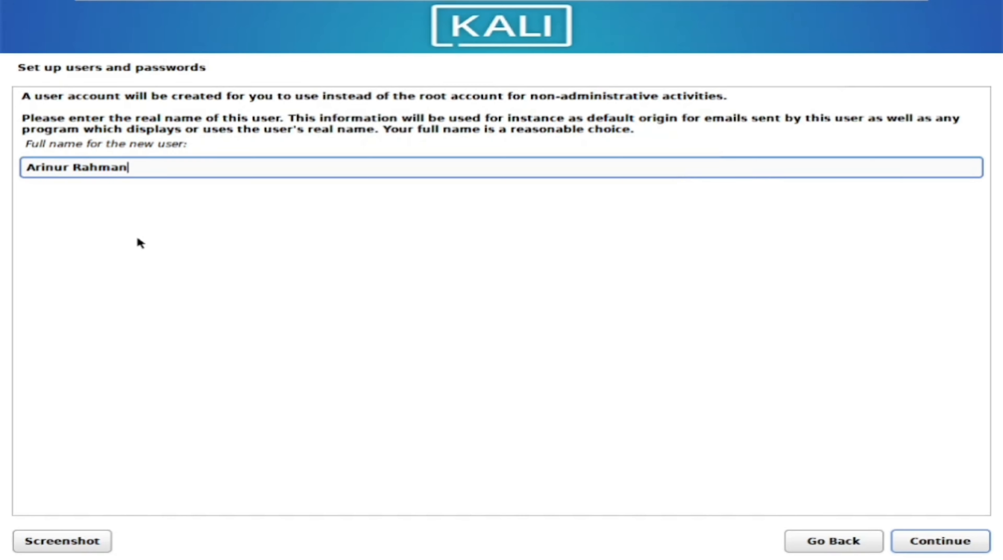
key(Return)
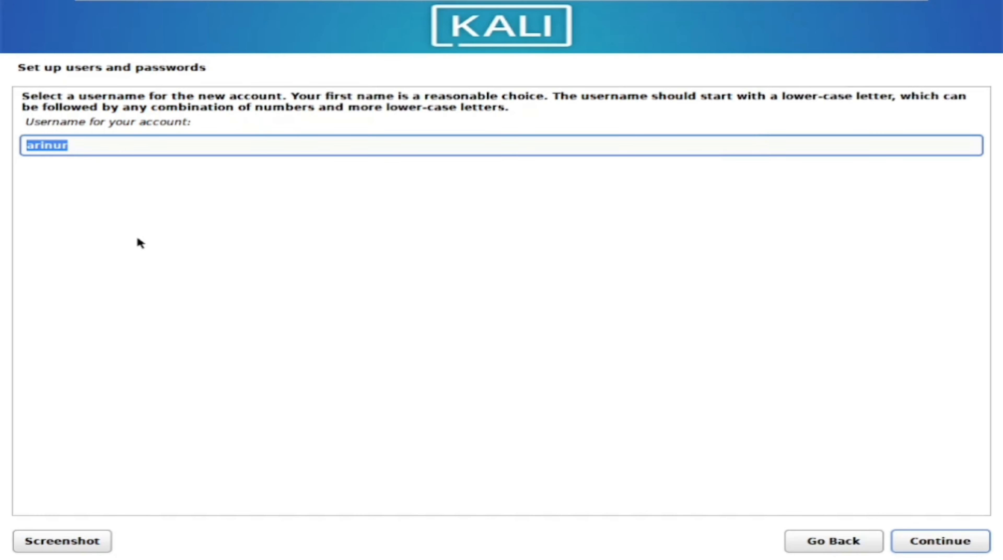
key(Return)
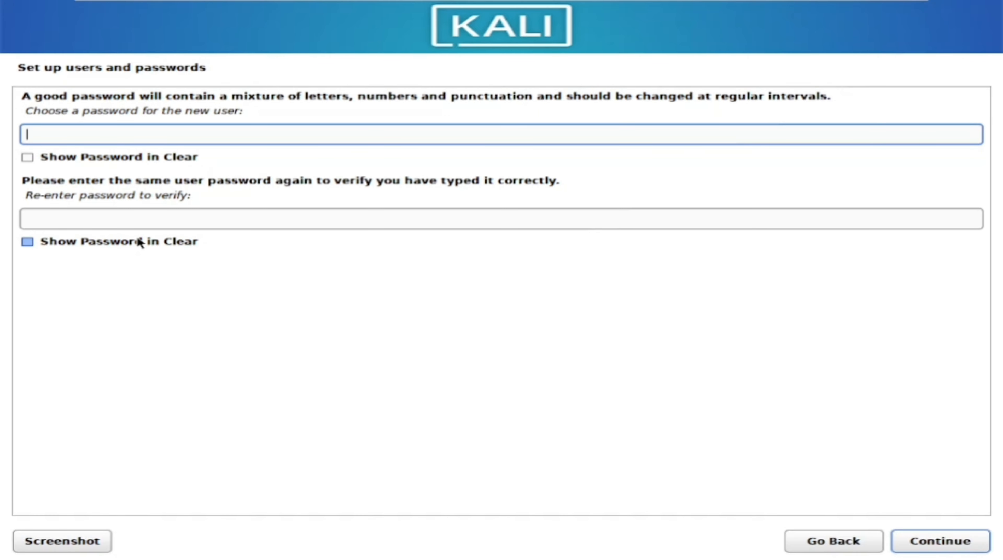
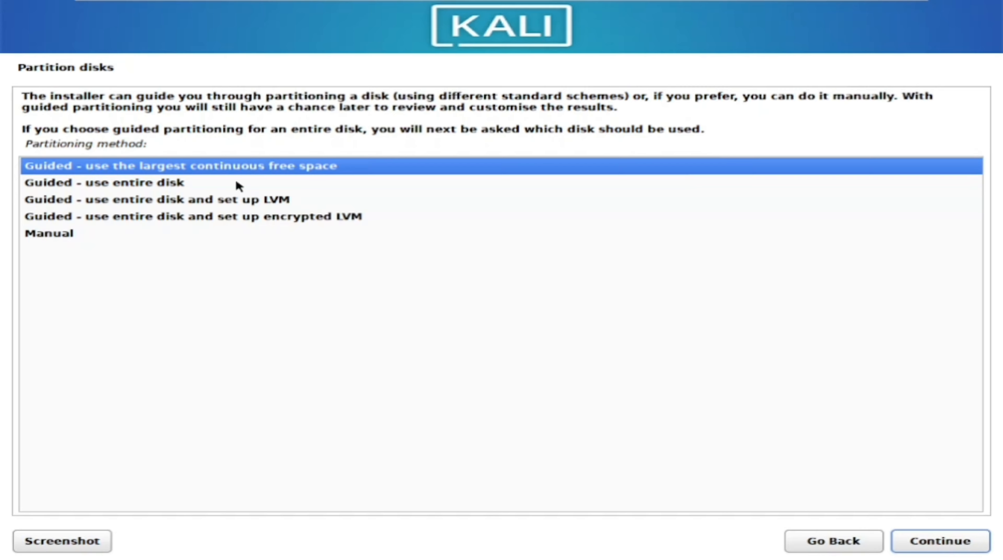
- Choose manual partitioning as the disk partitioning method
key(Down)
key(Down)
key(Down)
key(Down)
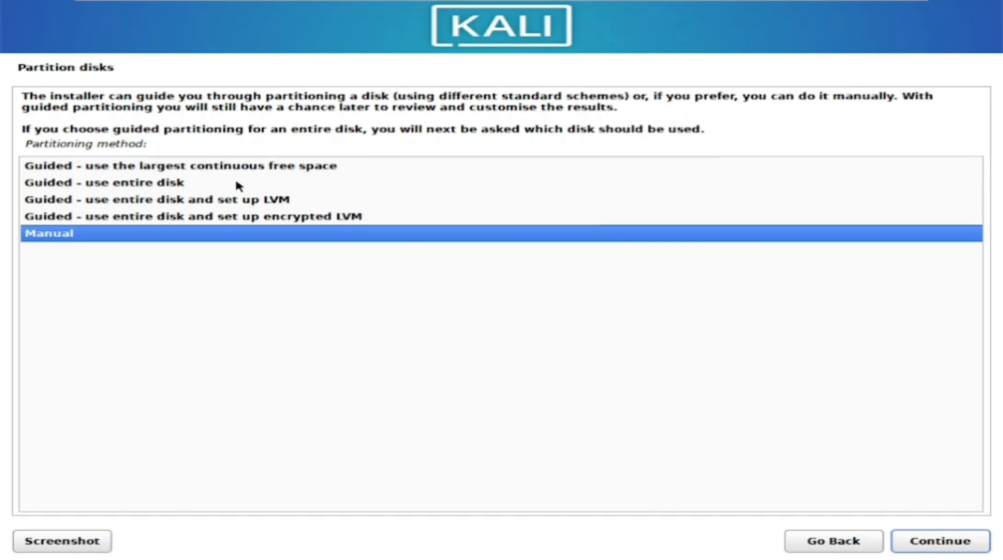
key(Return)
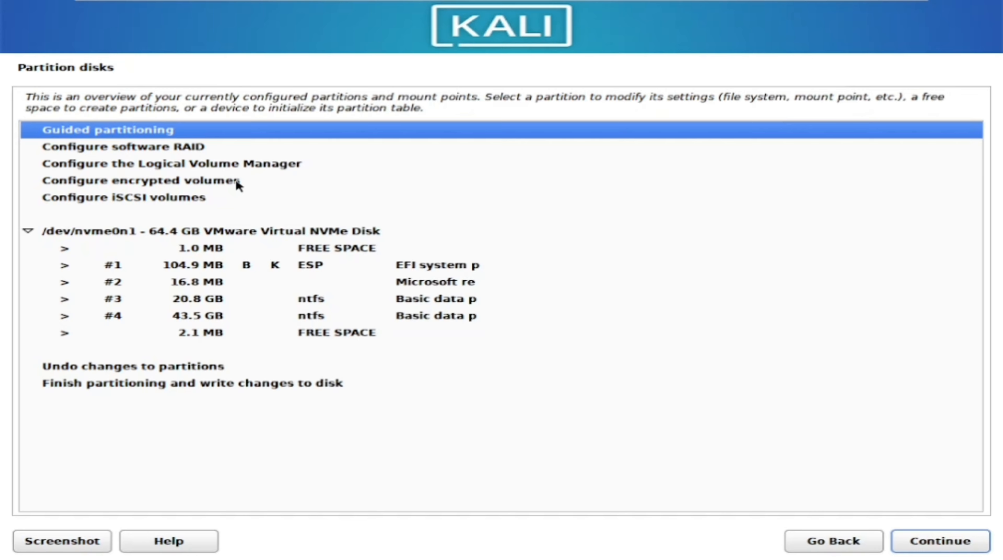
- Open the settings of the 43.5 GB NTFS partition #4 on the VMware Virtual NVMe Disk
key(Down)
key(Down)
key(Down)
key(Down)
key(Down)
key(Down)
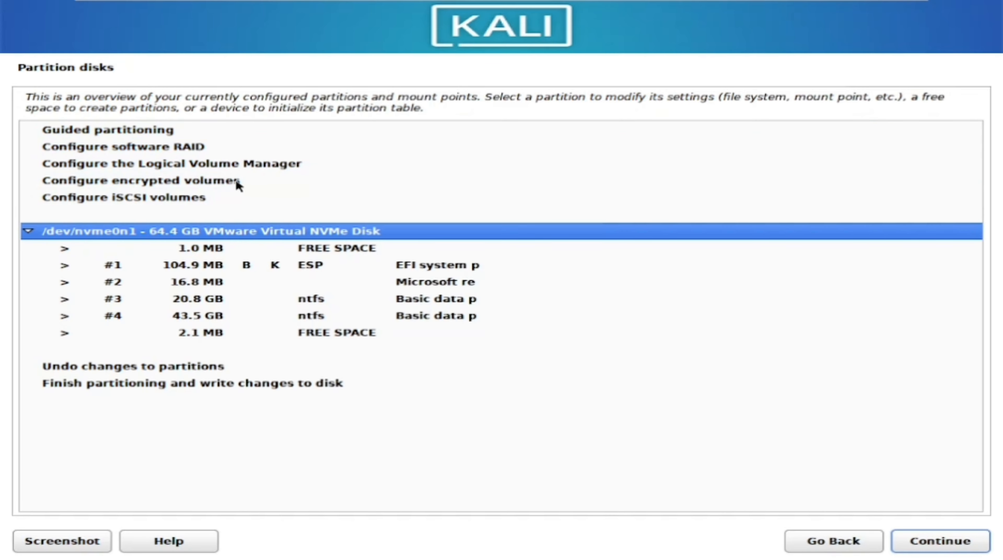
key(Down)
key(Down)
key(Down)
key(Down)
key(Down)
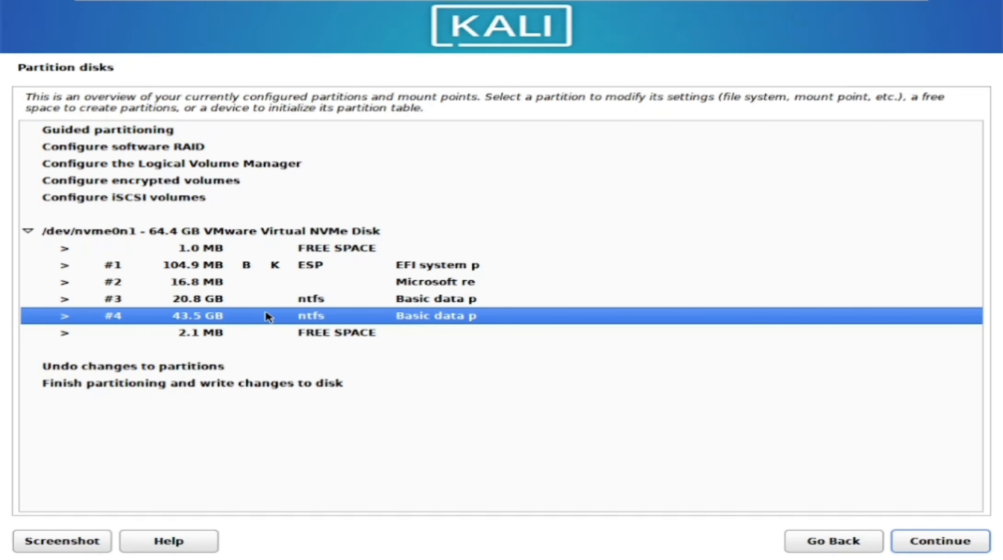
double_click(290, 309)
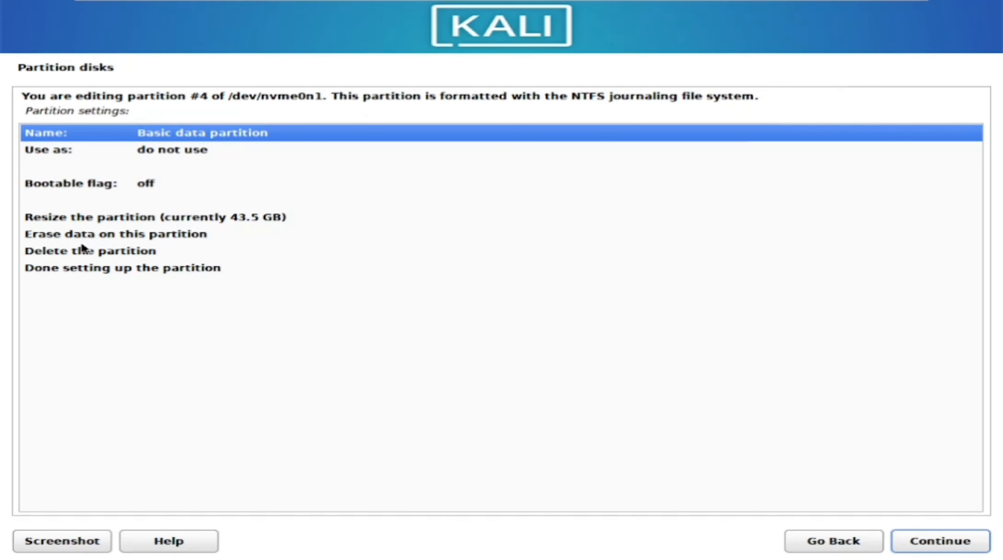
- Erase all data on partition #4 and turn the partition into free space
key(Down)
key(Down)
key(Down)
key(Down)
key(Down)
key(Down)
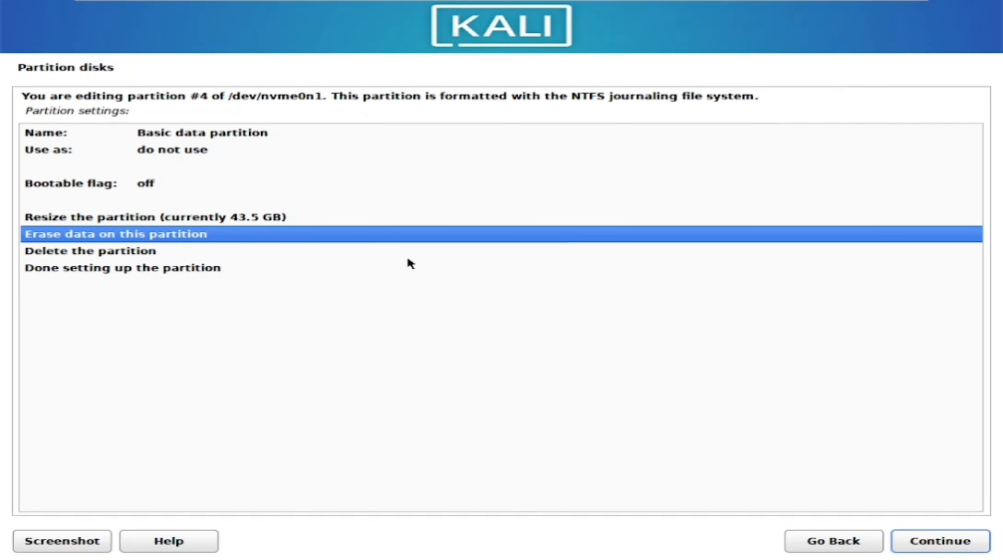
key(Return)
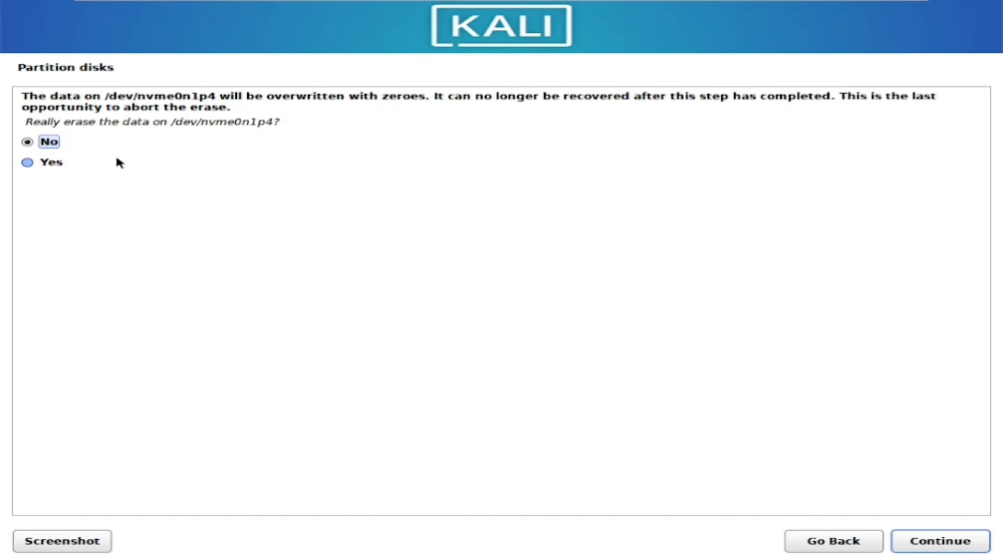
click(28, 165)
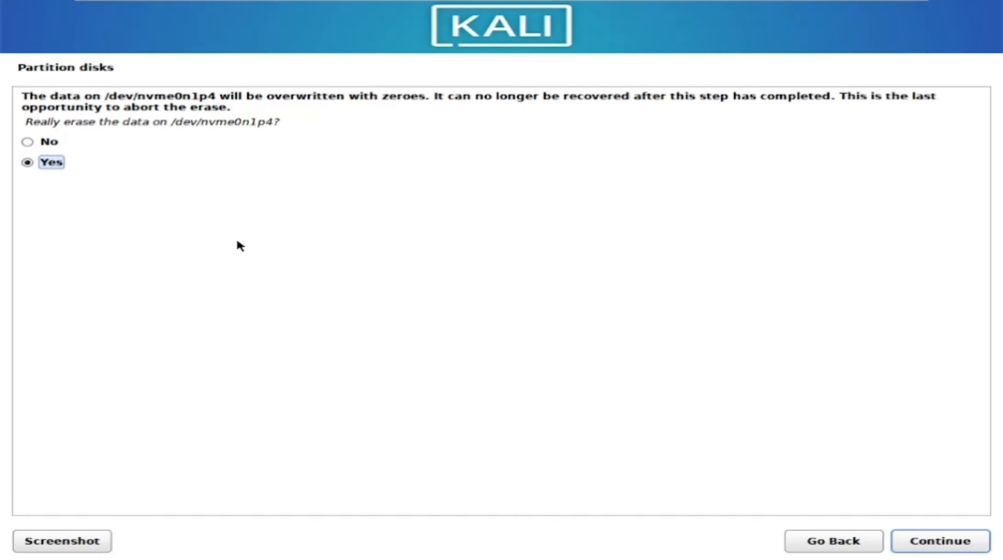
key(Return)
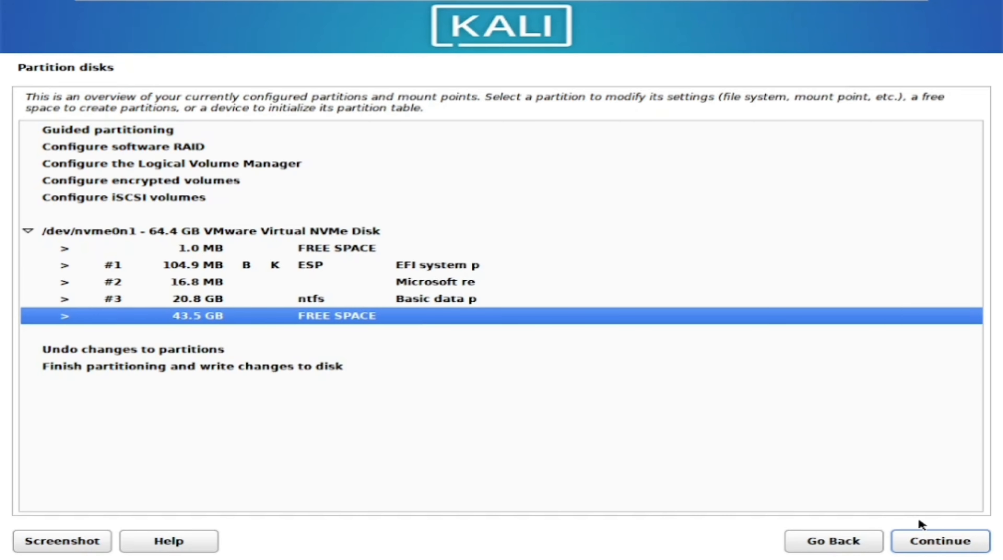
- Automatically partition the 43.5 GB free space using the scheme with all files in one partition
click(931, 541)
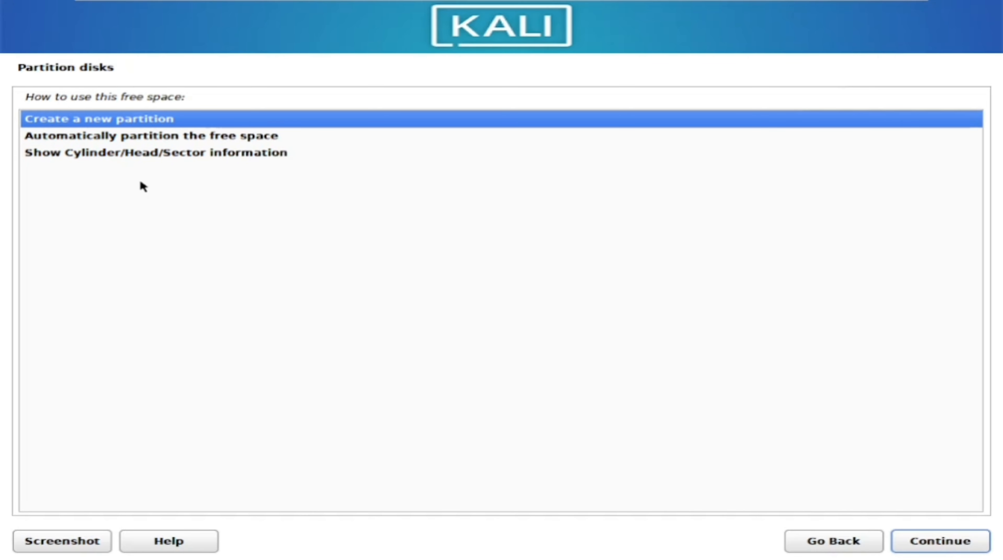
key(Down)
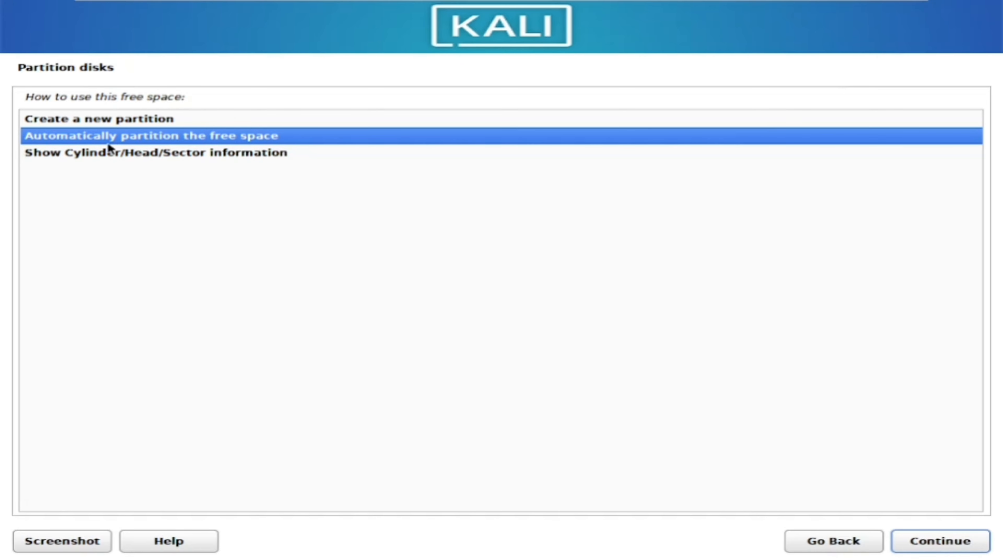
double_click(226, 137)
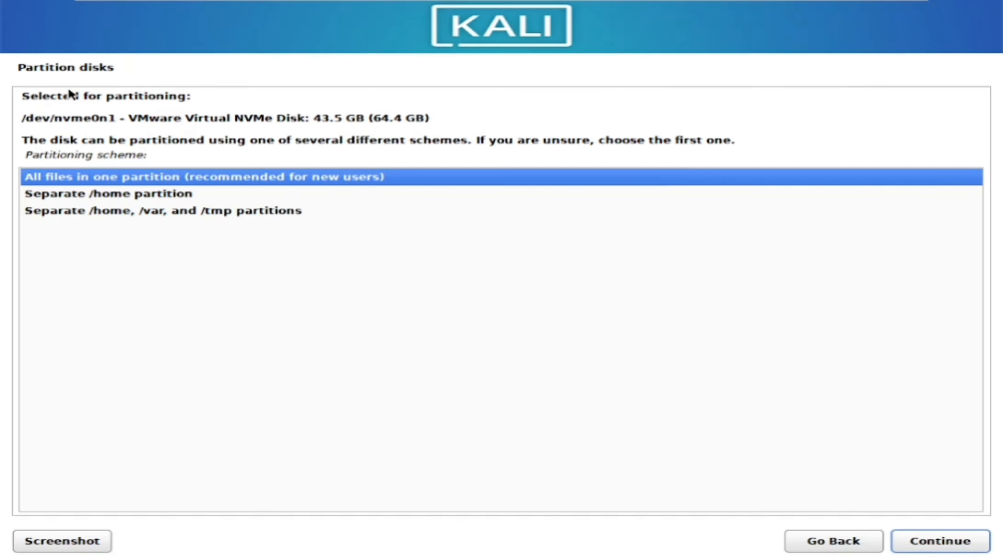
key(Return)
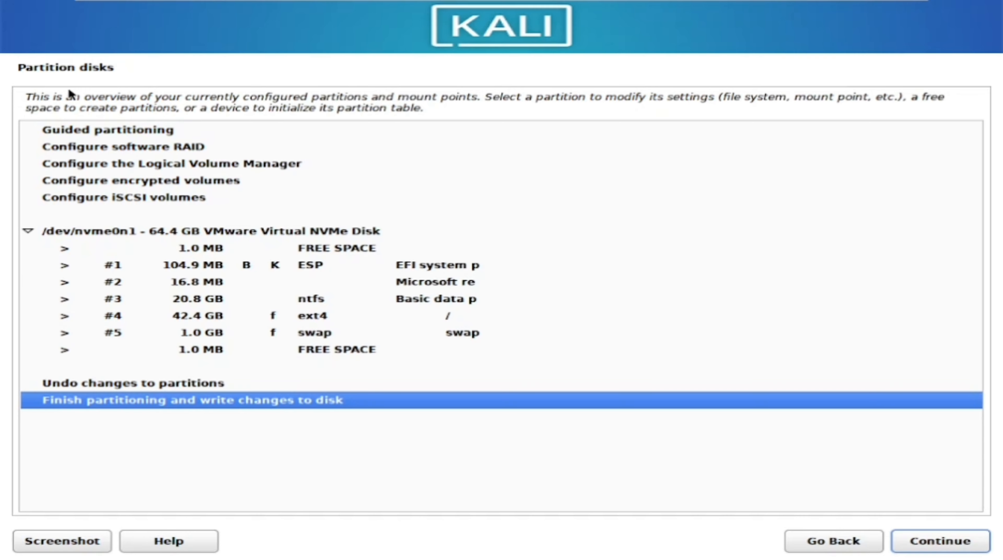
- Finish partitioning and agree to write the changes to the disk
key(Return)
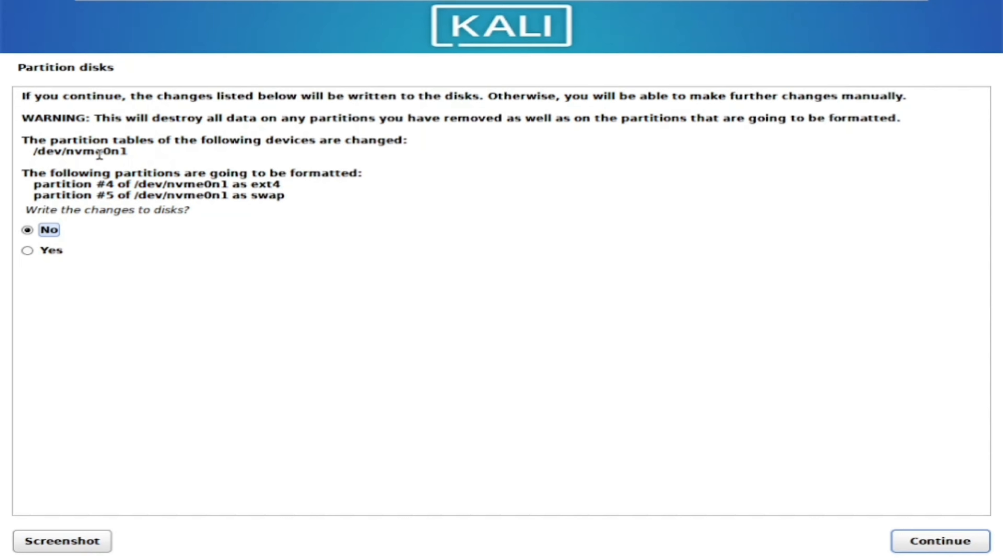
click(27, 251)
key(Return)
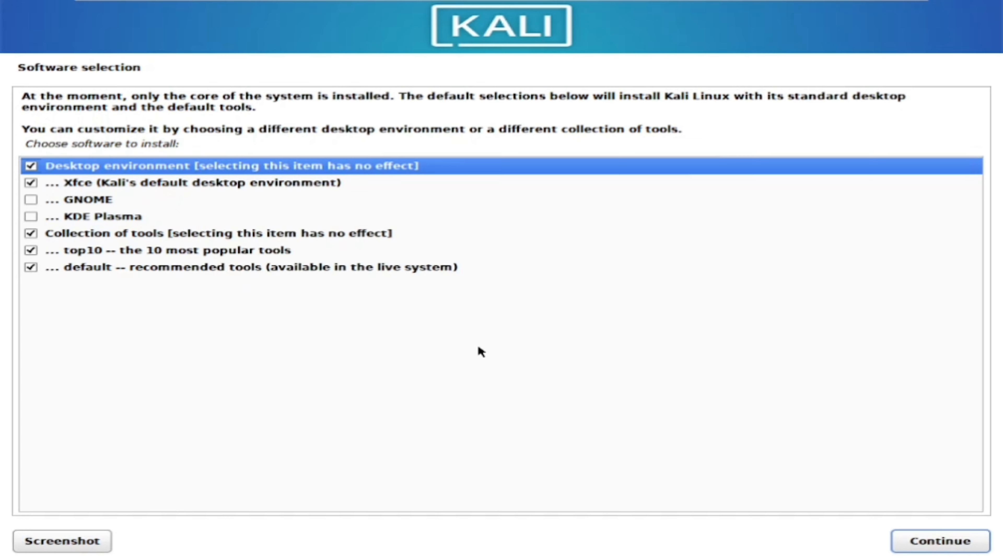
- Install the default software selection with Xfce, top10 and default tools, and reboot into the new system
key(space)
click(34, 168)
click(963, 548)
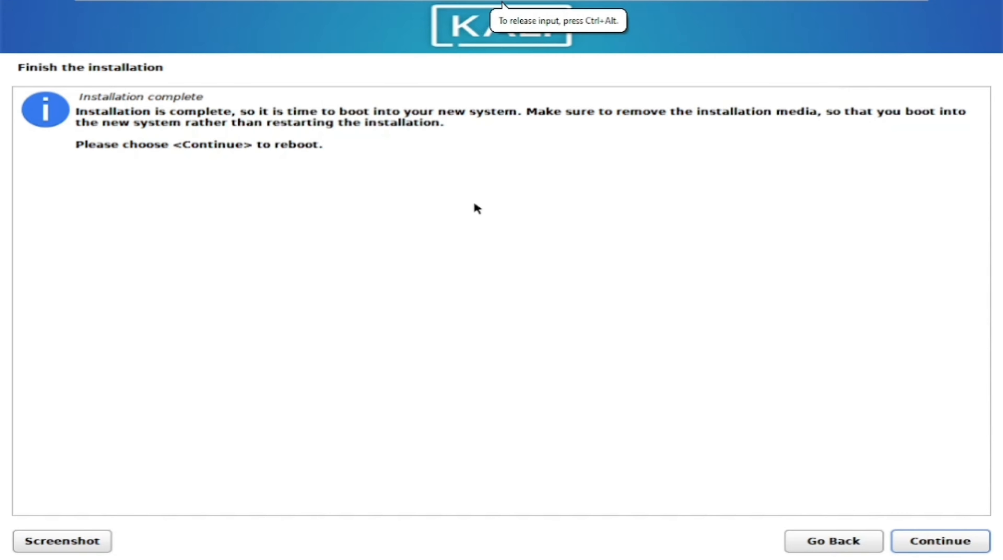
click(929, 545)
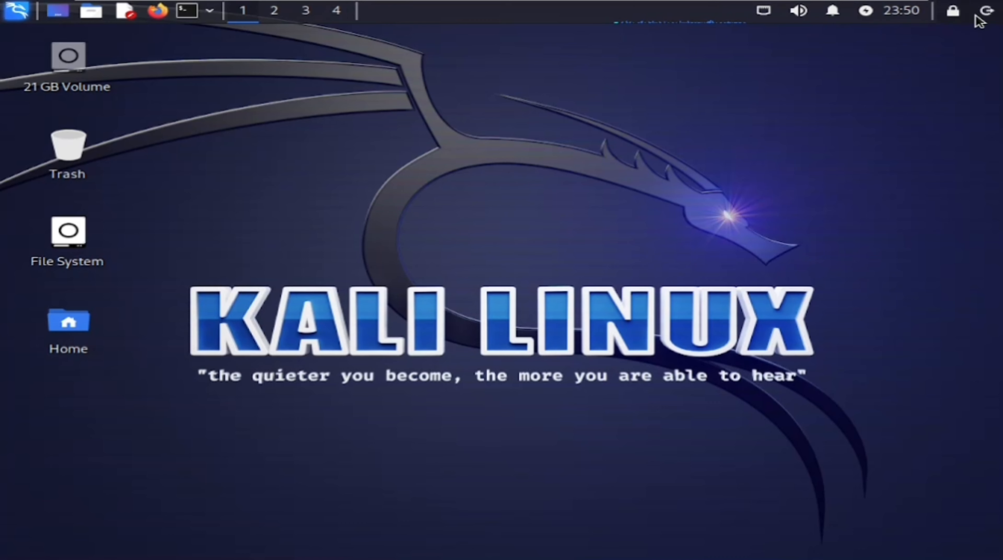
- Restart Kali Linux and boot the Windows Boot Manager entry on /dev/nvme0n1p1
click(986, 12)
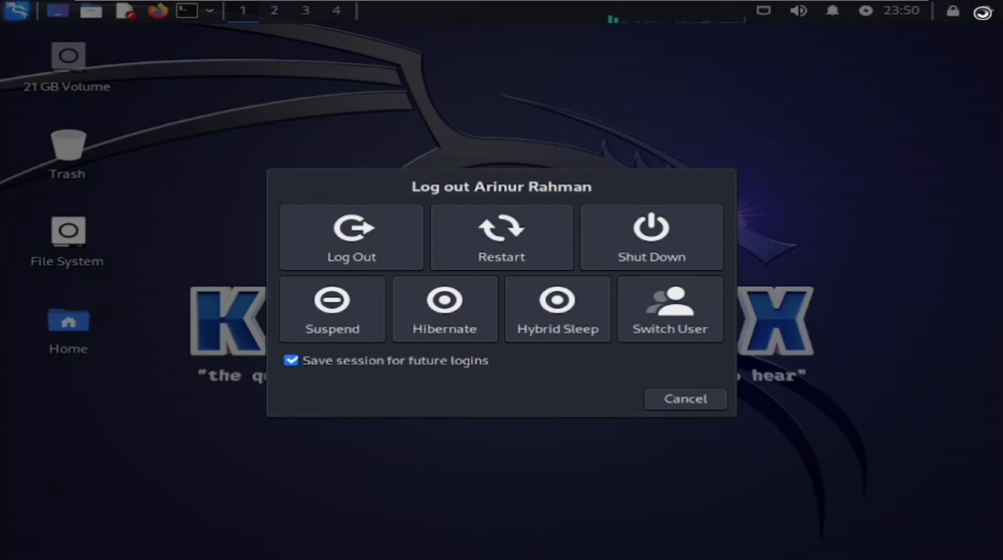
click(486, 246)
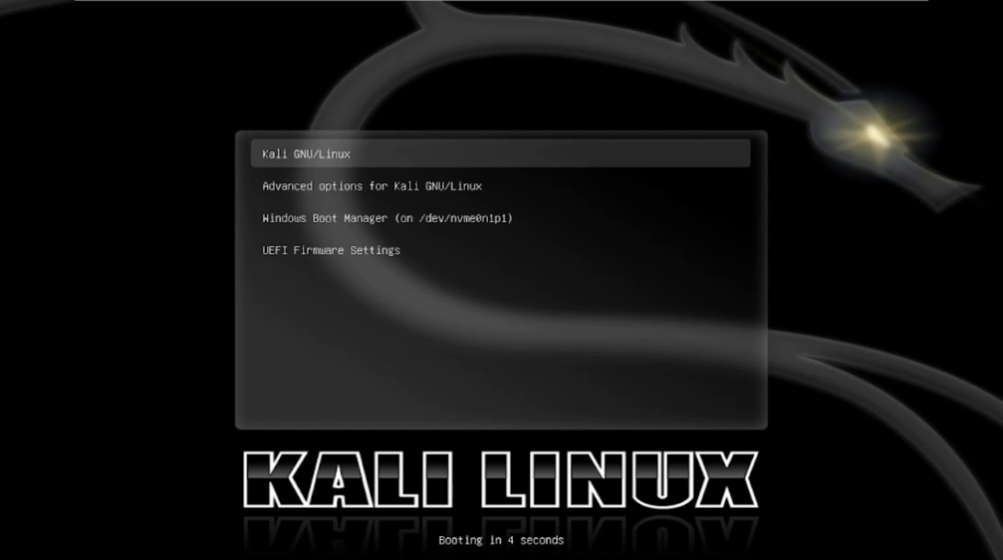
key(Down)
key(Down)
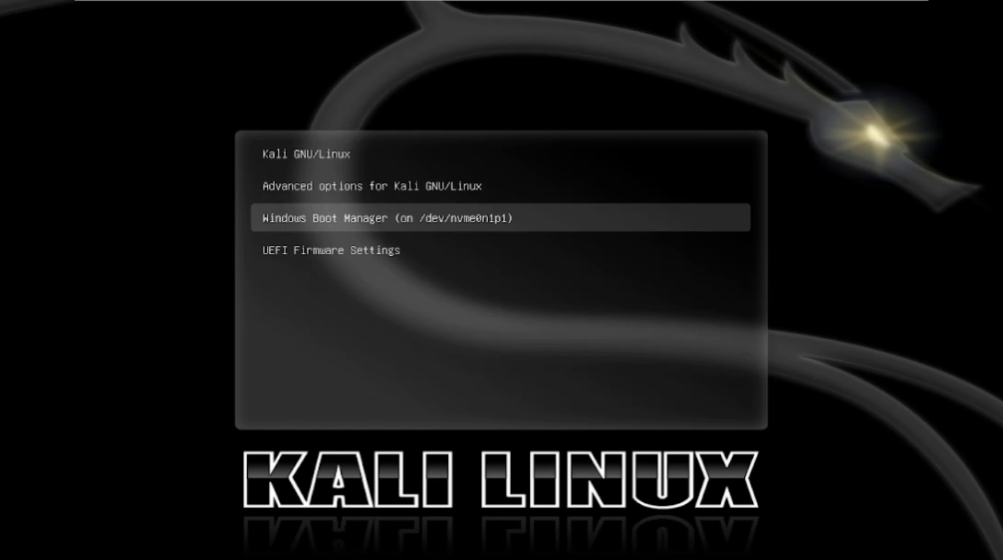
key(Return)
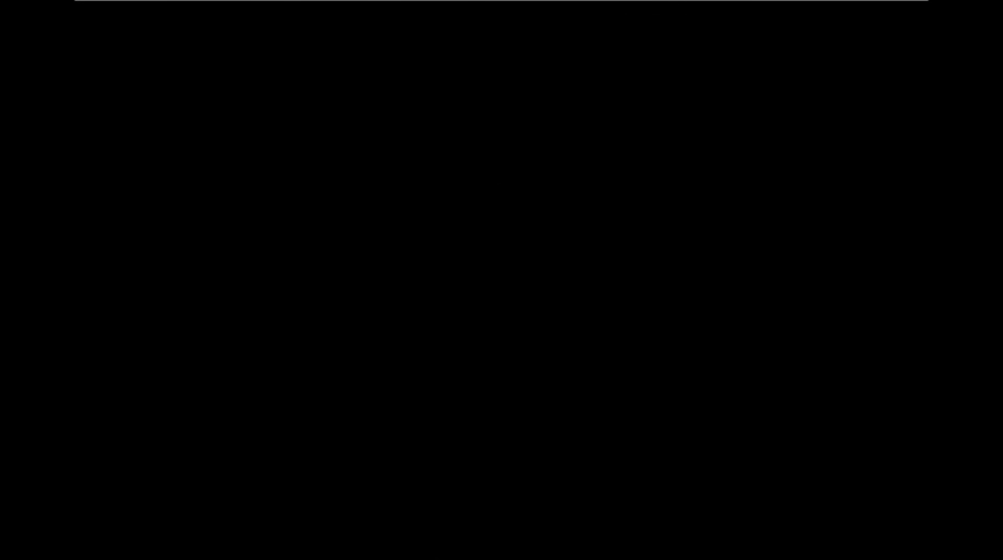